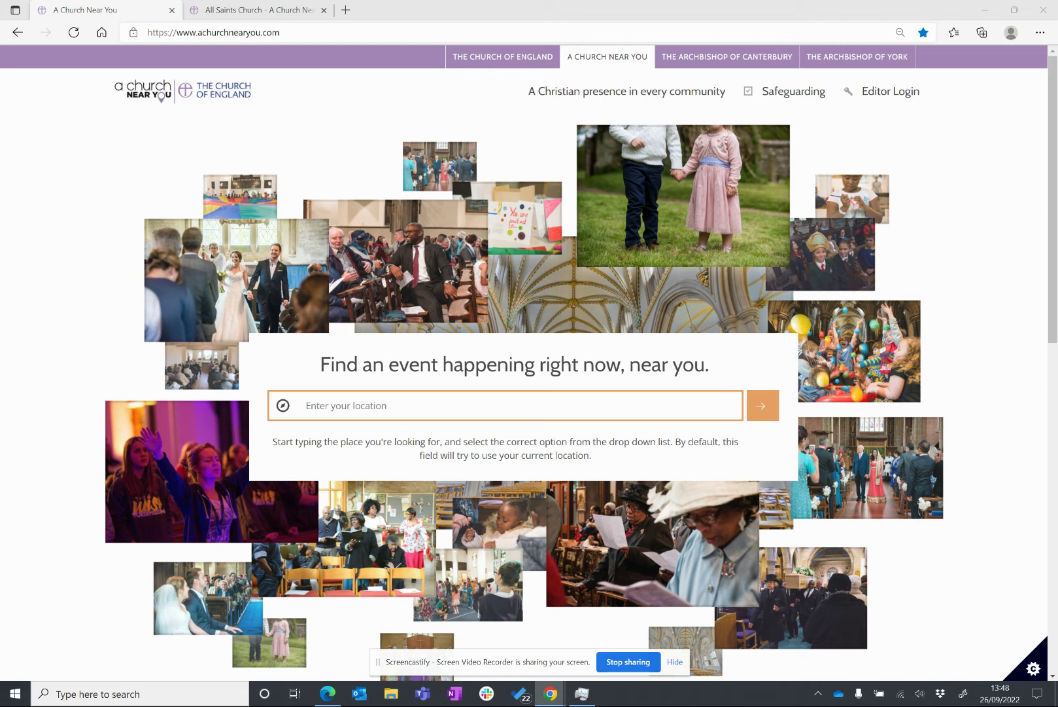
- Sign in as an editor with the saved account and bring up the Churches and Benefices list
{"action": "left_click", "coordinate": [906, 98]}
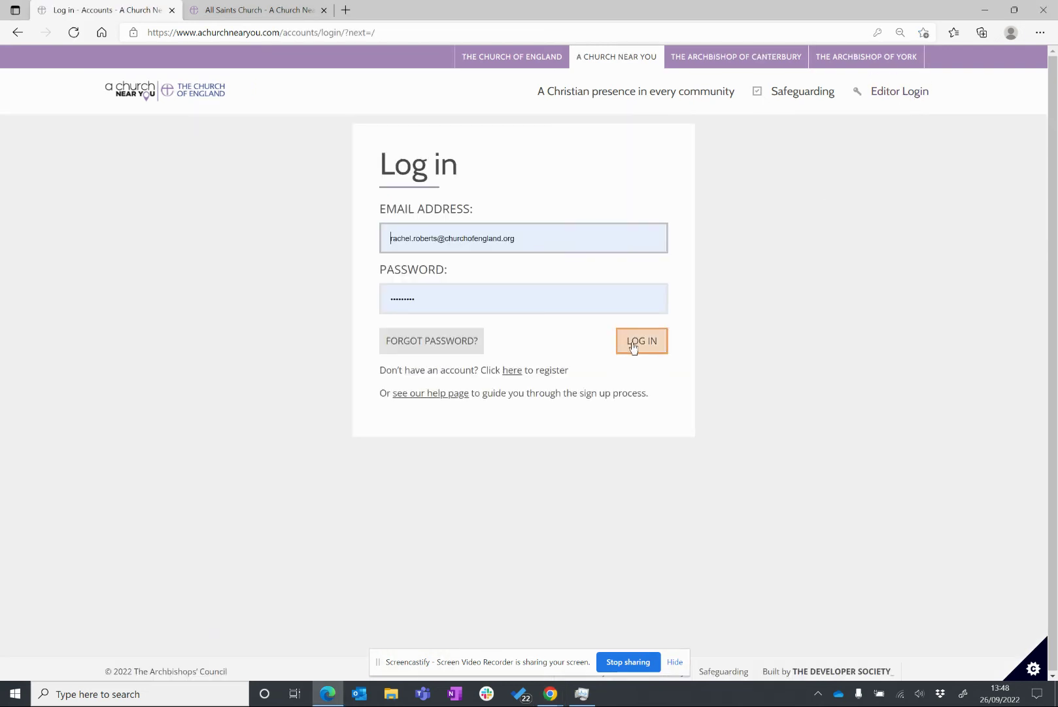
{"action": "left_click", "coordinate": [633, 346]}
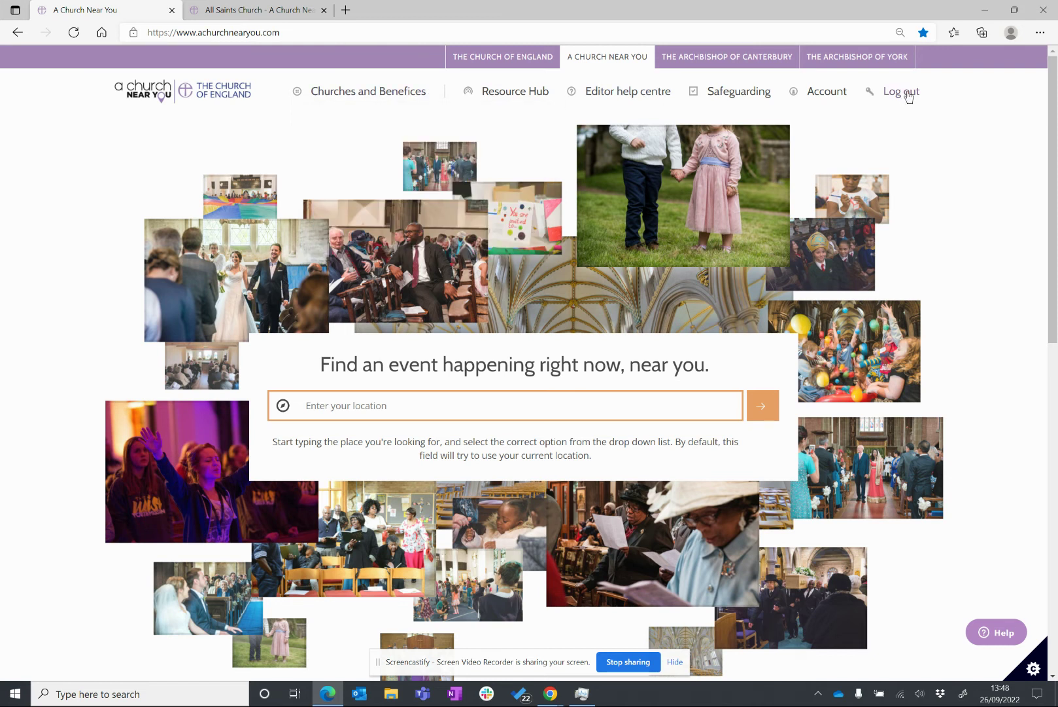
{"action": "mouse_move", "coordinate": [389, 95]}
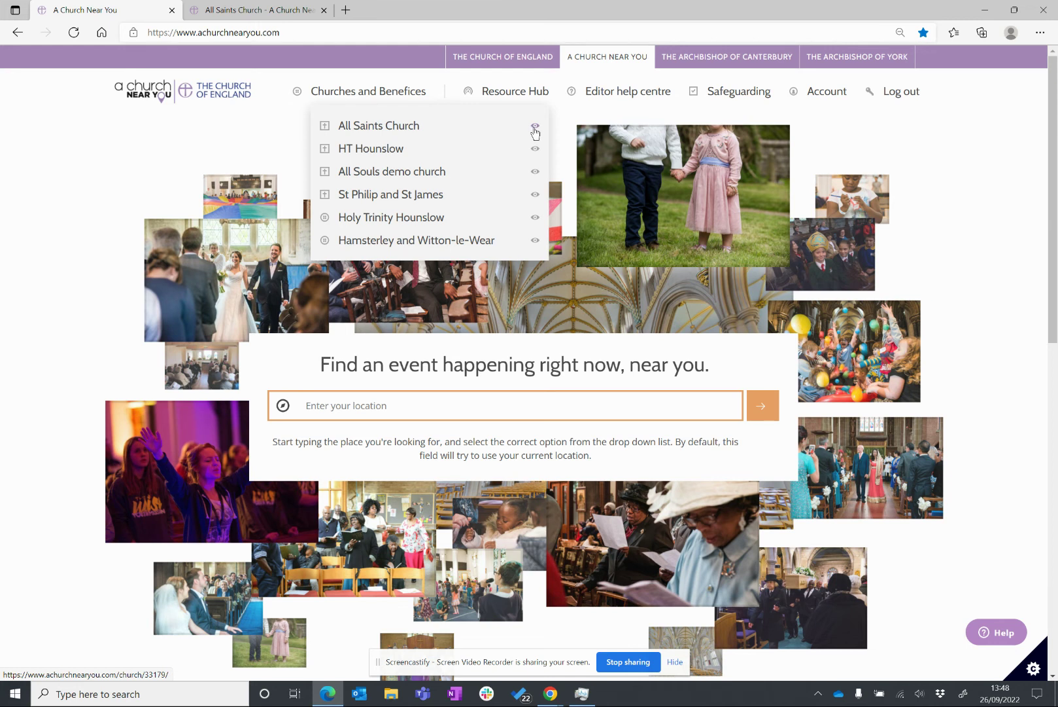
- Open All Saints Church's Homepage, names and logos editor, showing its friendly name and logo
{"action": "left_click", "coordinate": [372, 130]}
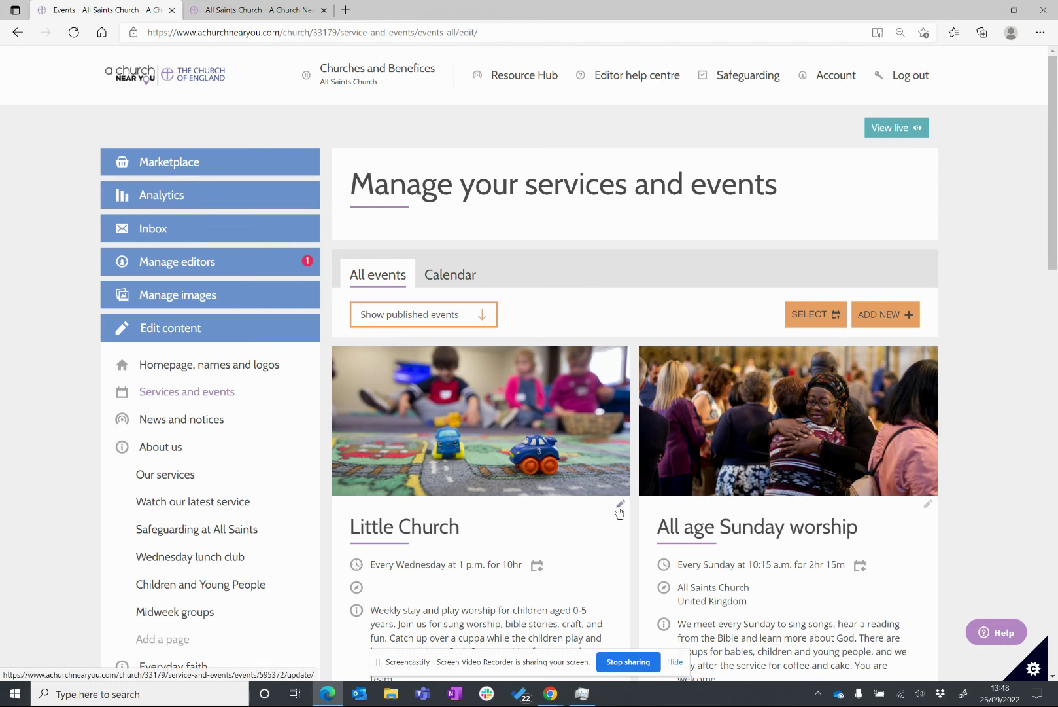
{"action": "left_click", "coordinate": [258, 368]}
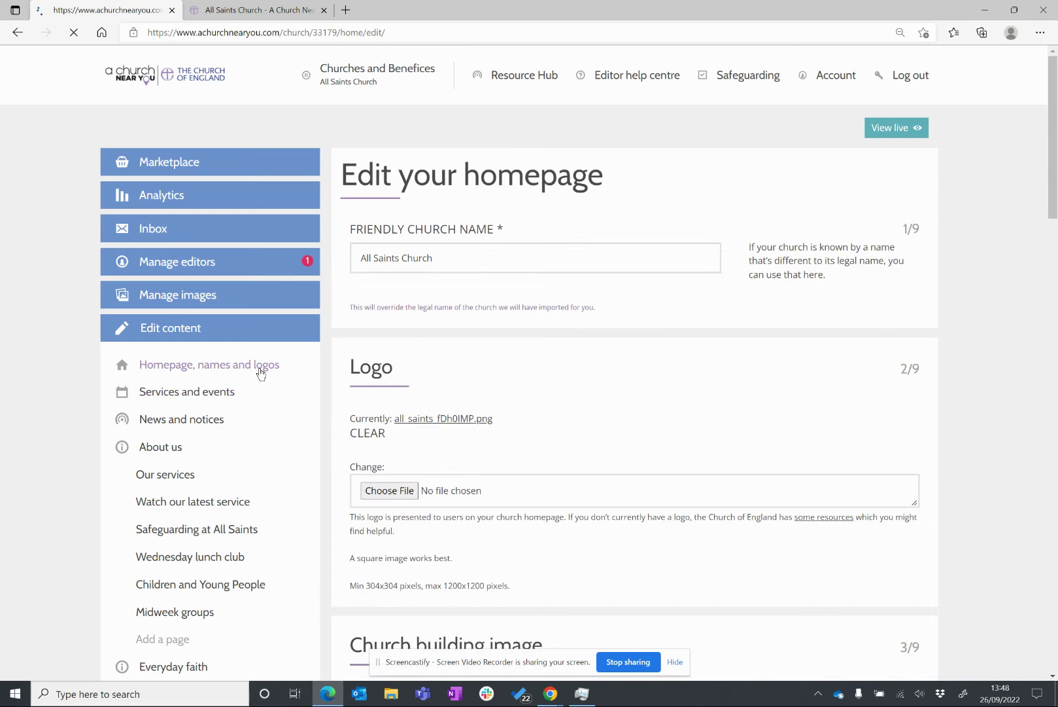
{"action": "left_click", "coordinate": [469, 255]}
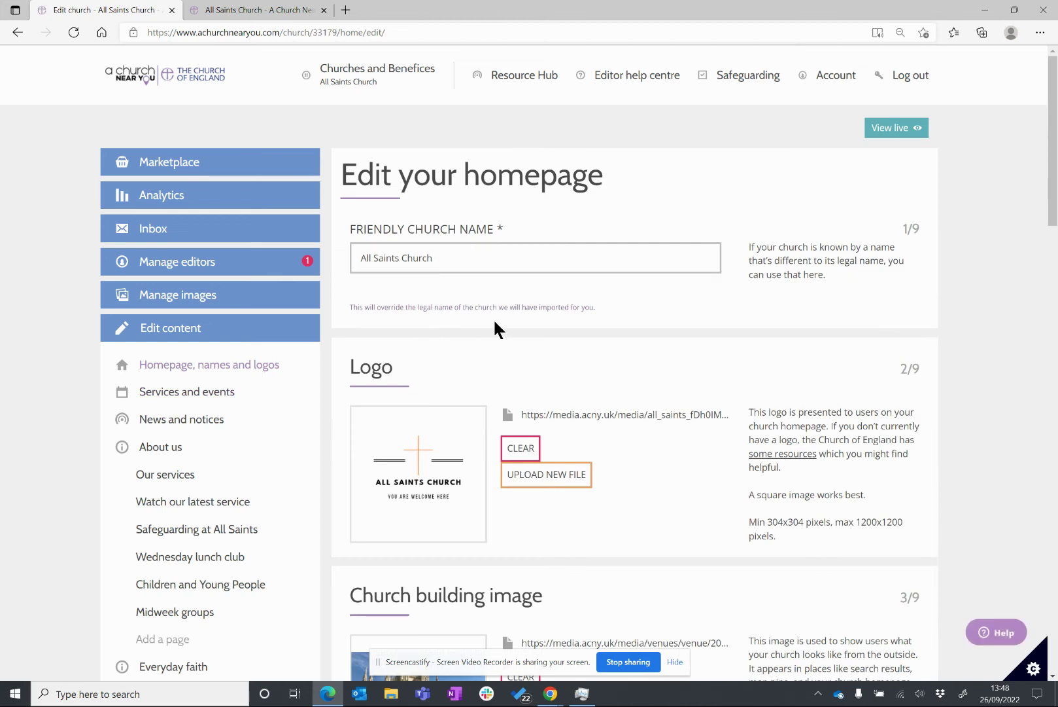
{"action": "scroll", "coordinate": [501, 419], "scroll_direction": "down", "scroll_amount": 7}
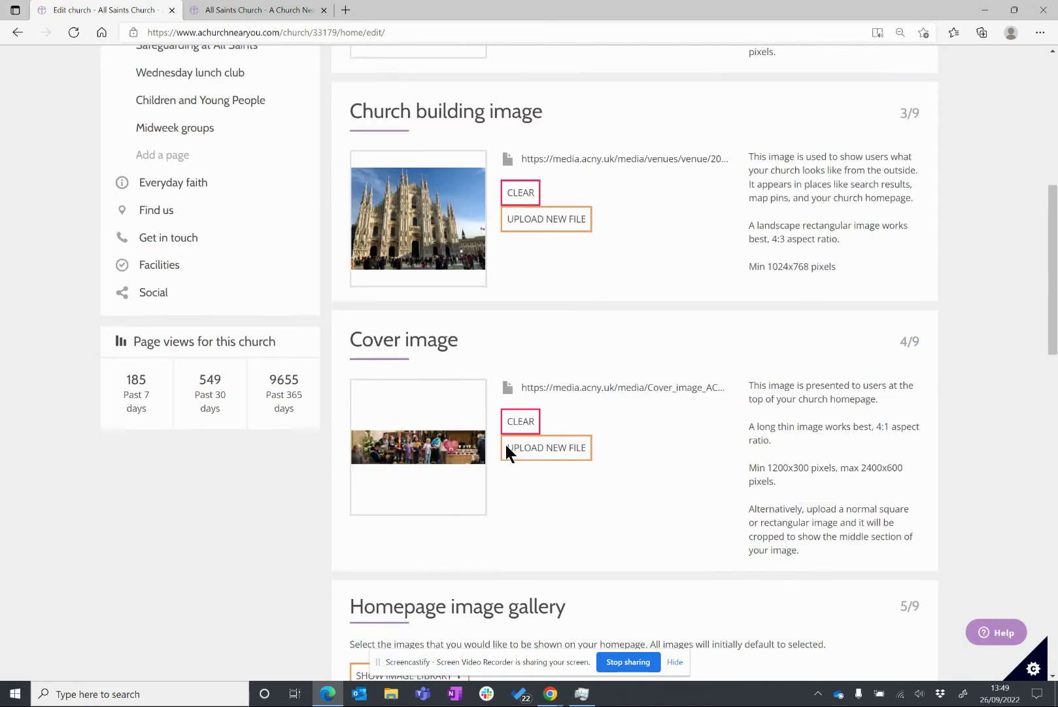
{"action": "scroll", "coordinate": [508, 449], "scroll_direction": "up", "scroll_amount": 7}
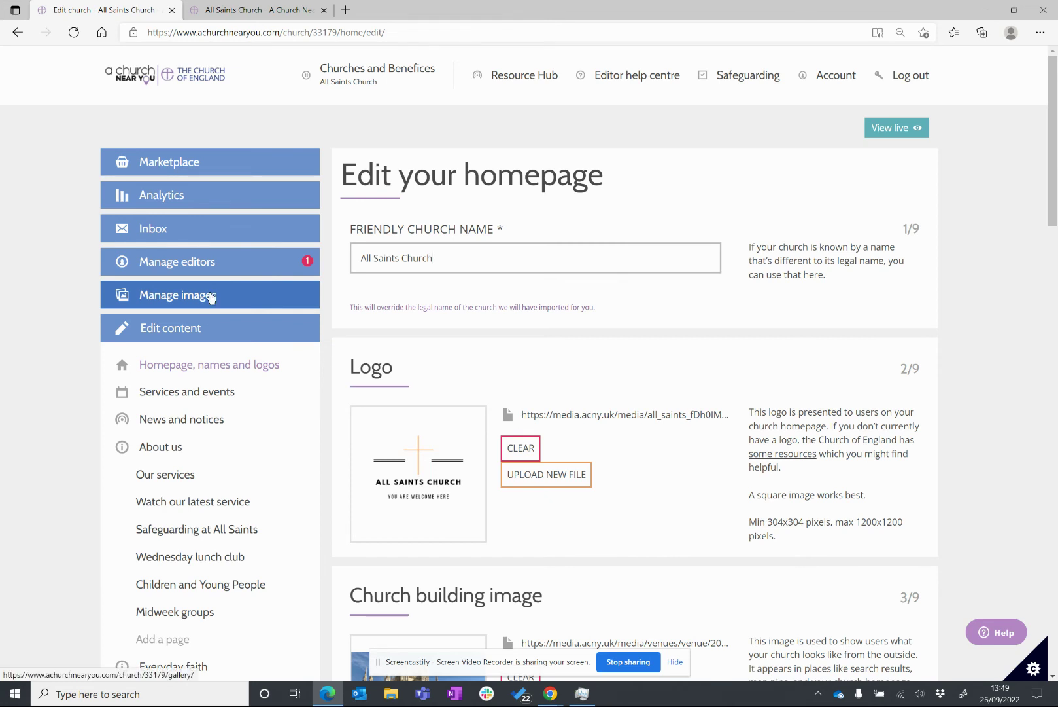
- Log out, log back in as an editor, and return to the A Church Near You home page
{"action": "left_click", "coordinate": [906, 85]}
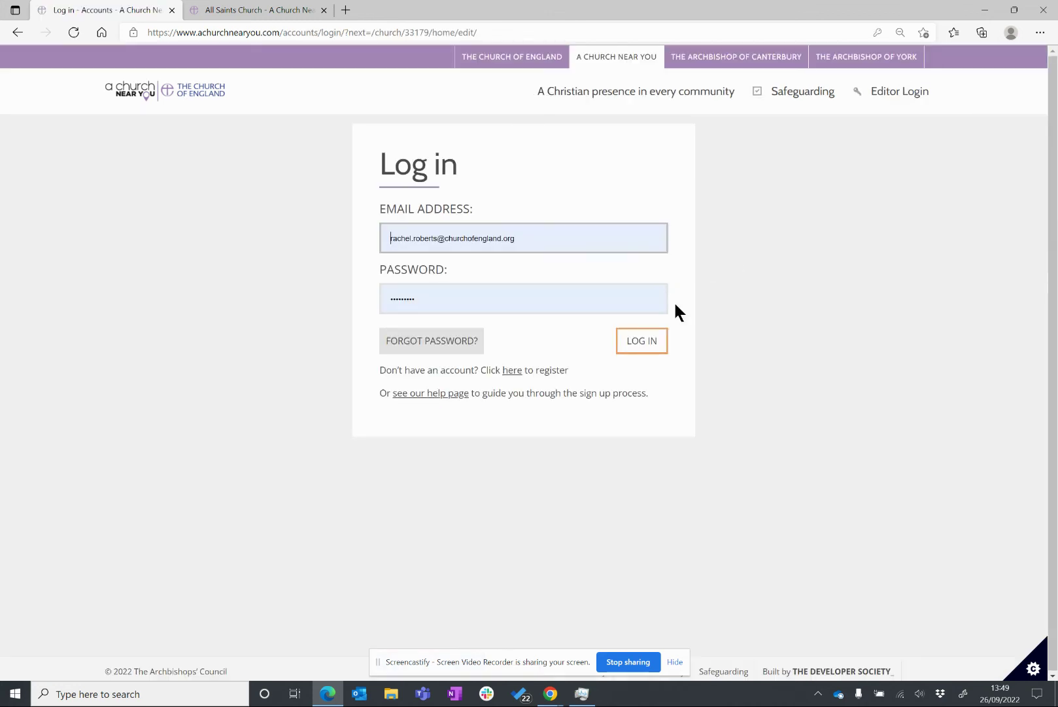
{"action": "left_click", "coordinate": [651, 339]}
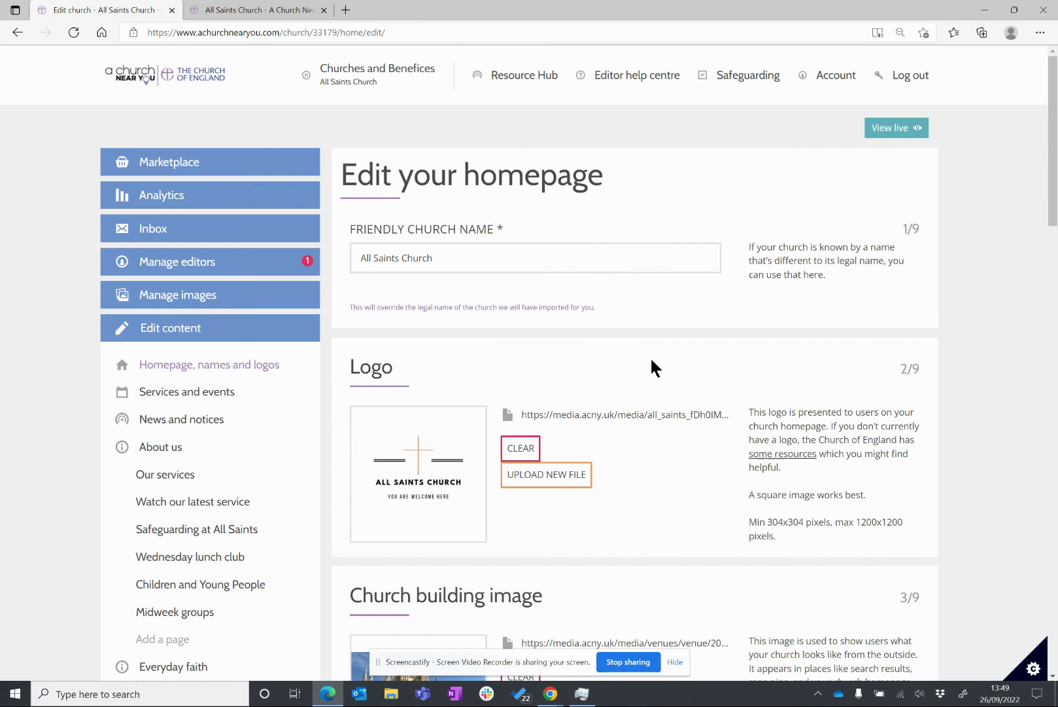
{"action": "left_click", "coordinate": [214, 70]}
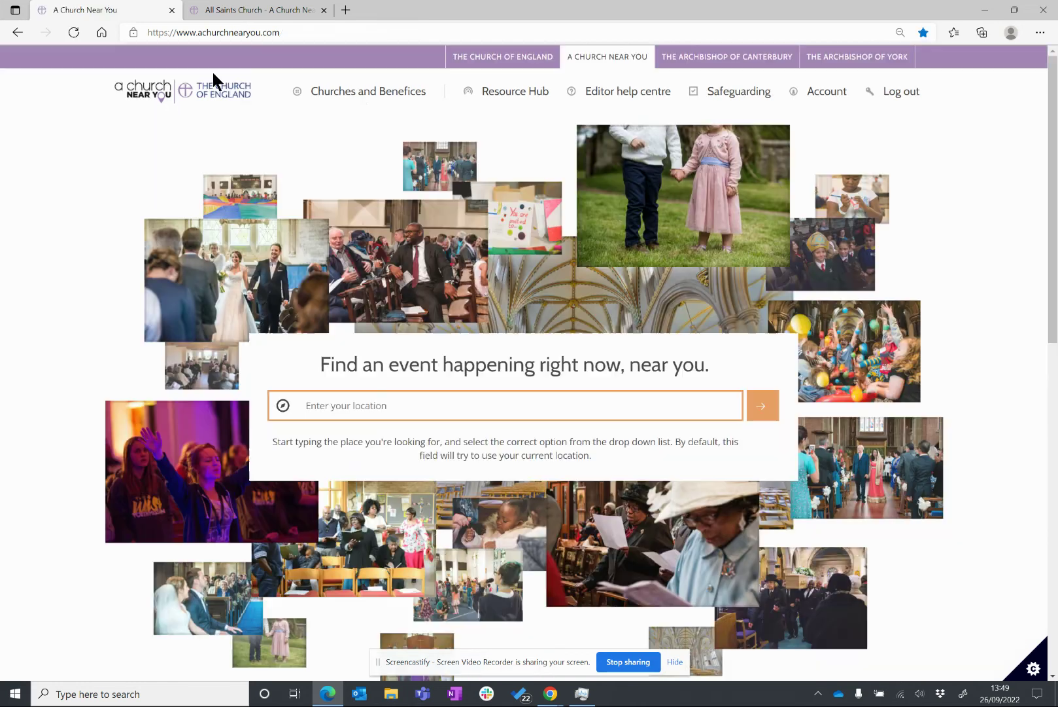
{"action": "mouse_move", "coordinate": [363, 96]}
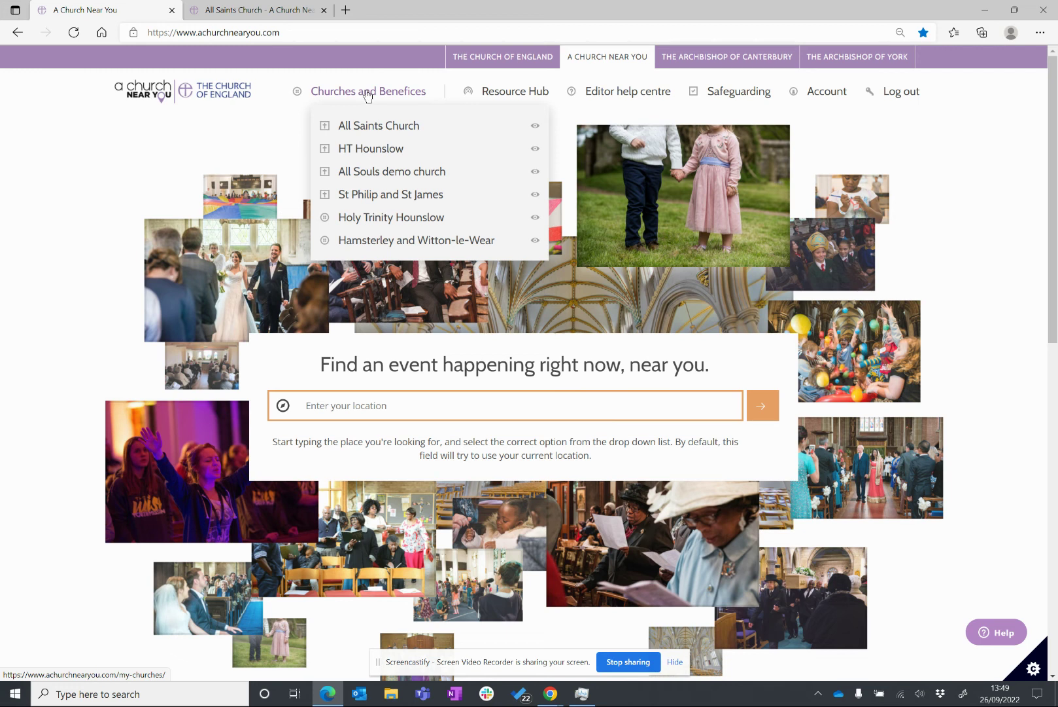
- Open All Saints Church's homepage editor via its gear icon in Churches and Benefices
{"action": "left_click", "coordinate": [368, 96]}
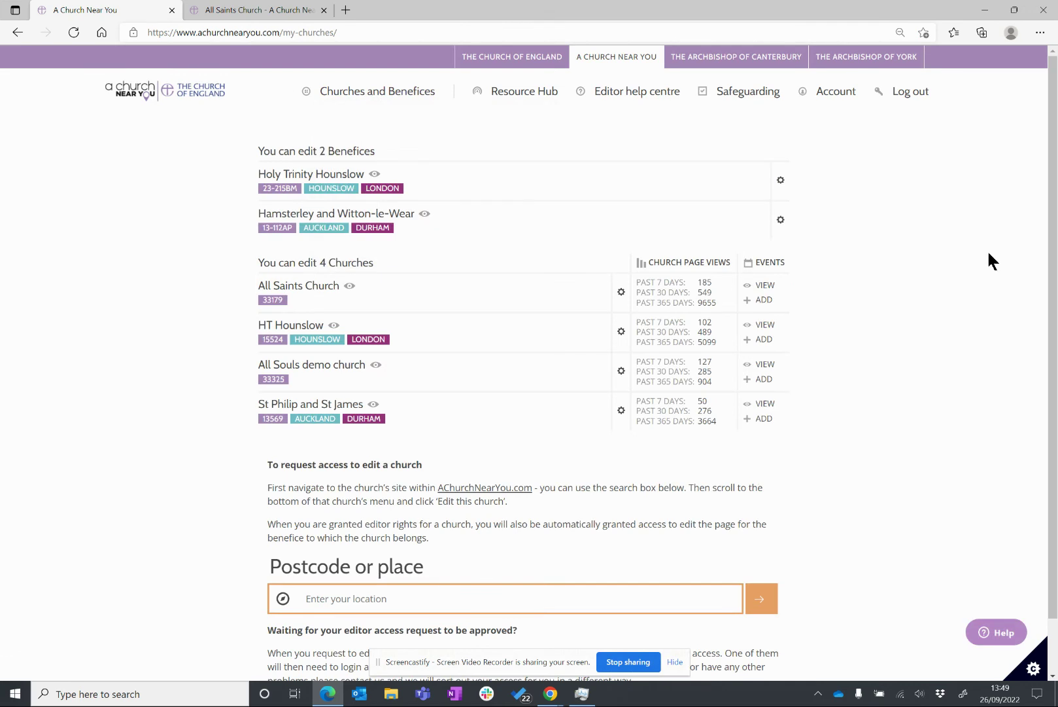
{"action": "scroll", "coordinate": [987, 249], "scroll_direction": "down", "scroll_amount": 2}
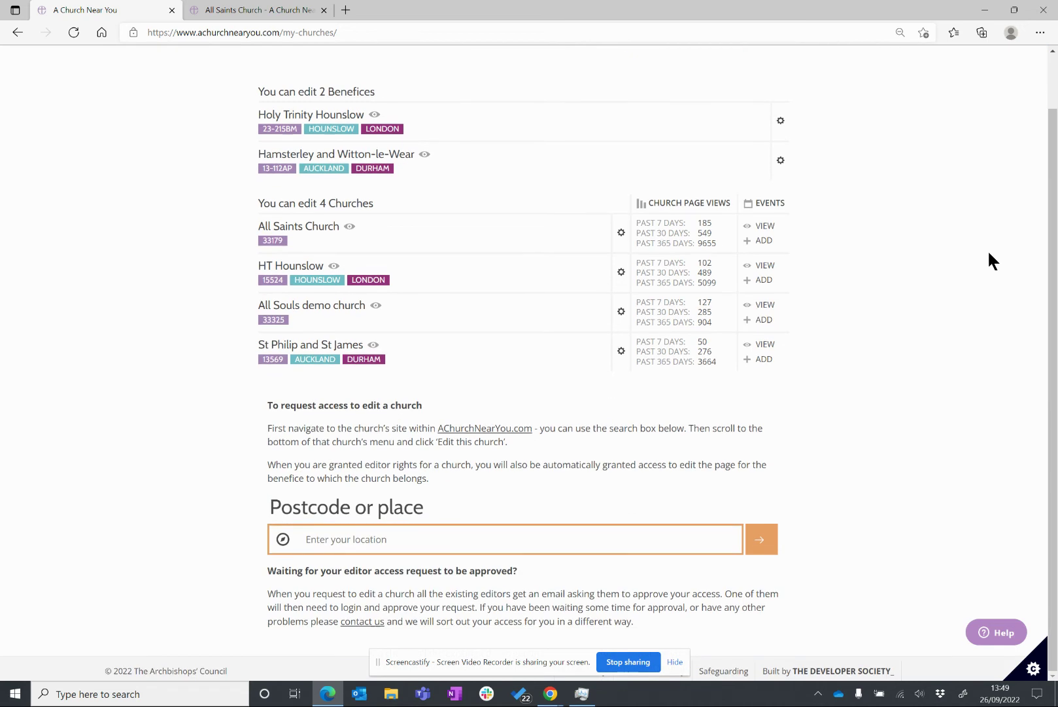
{"action": "left_click", "coordinate": [473, 544]}
{"action": "left_click", "coordinate": [852, 479]}
{"action": "scroll", "coordinate": [859, 477], "scroll_direction": "up", "scroll_amount": 1}
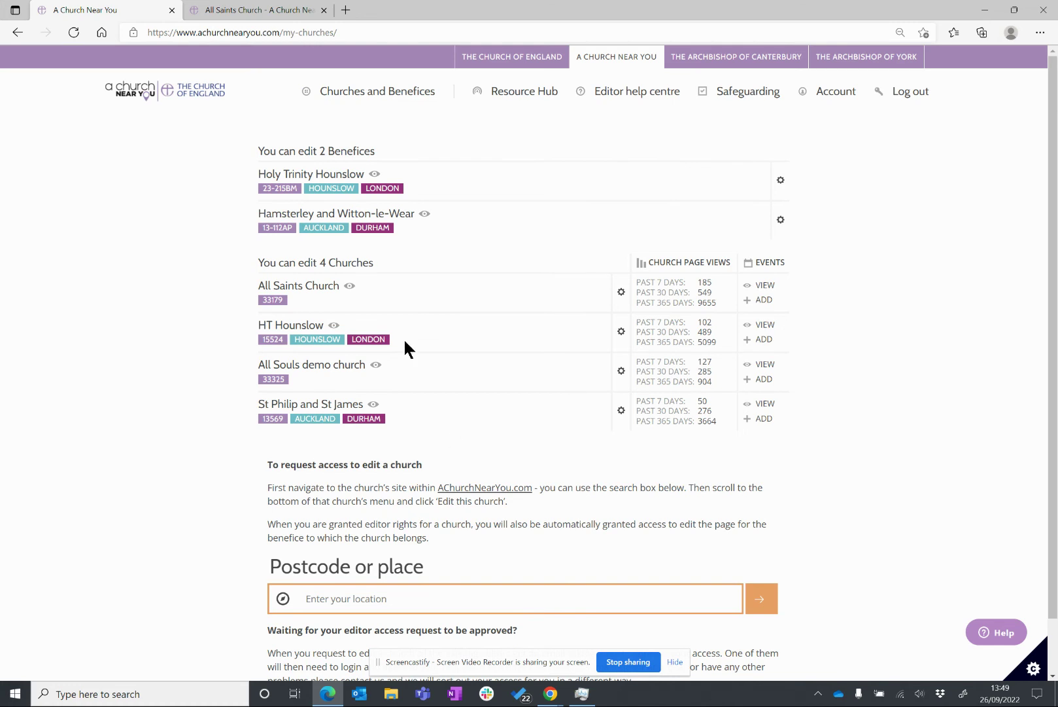
{"action": "left_click", "coordinate": [347, 293]}
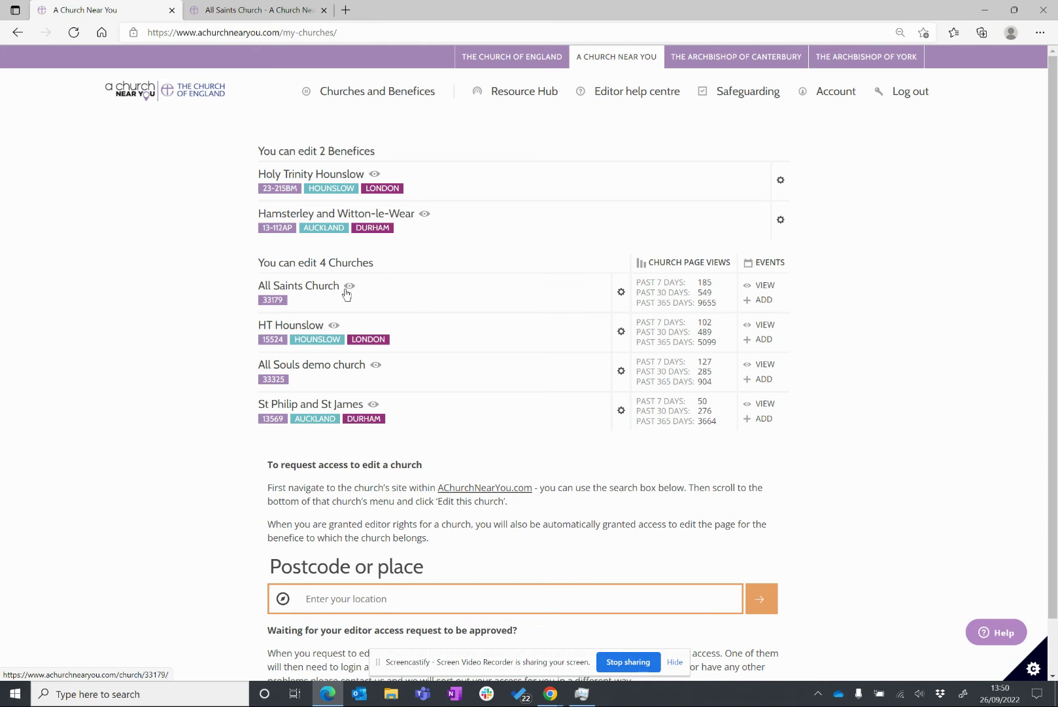
{"action": "left_click", "coordinate": [622, 294]}
{"action": "left_click", "coordinate": [622, 293]}
{"action": "left_click", "coordinate": [621, 294]}
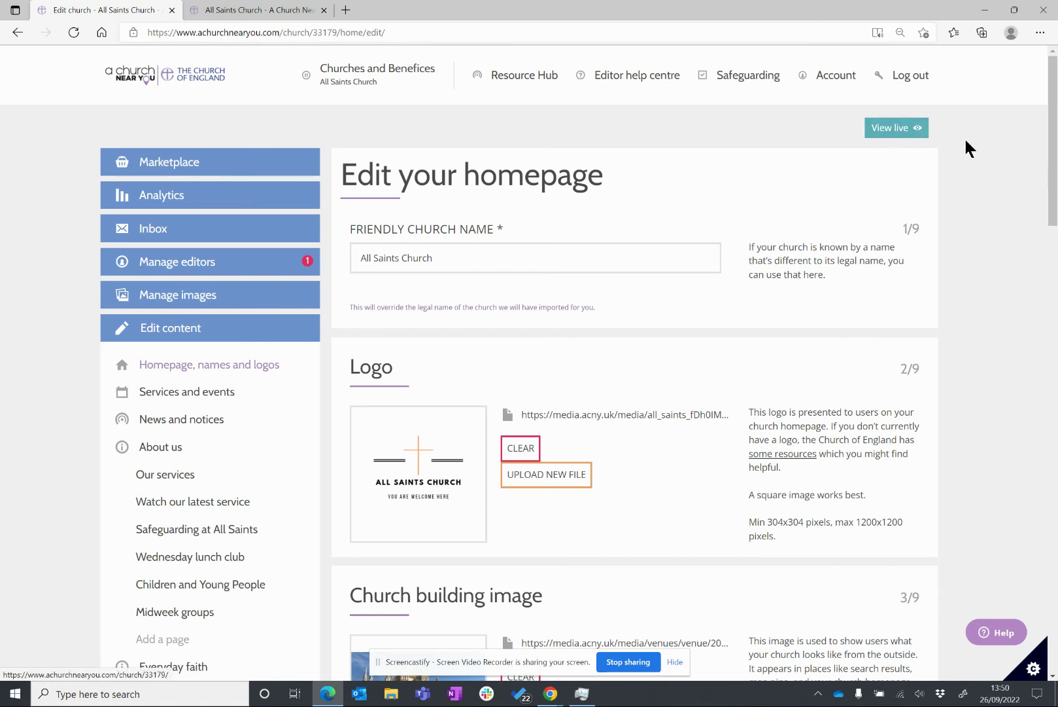
- Show All Saints Church's live public homepage with View live
{"action": "left_click", "coordinate": [919, 139]}
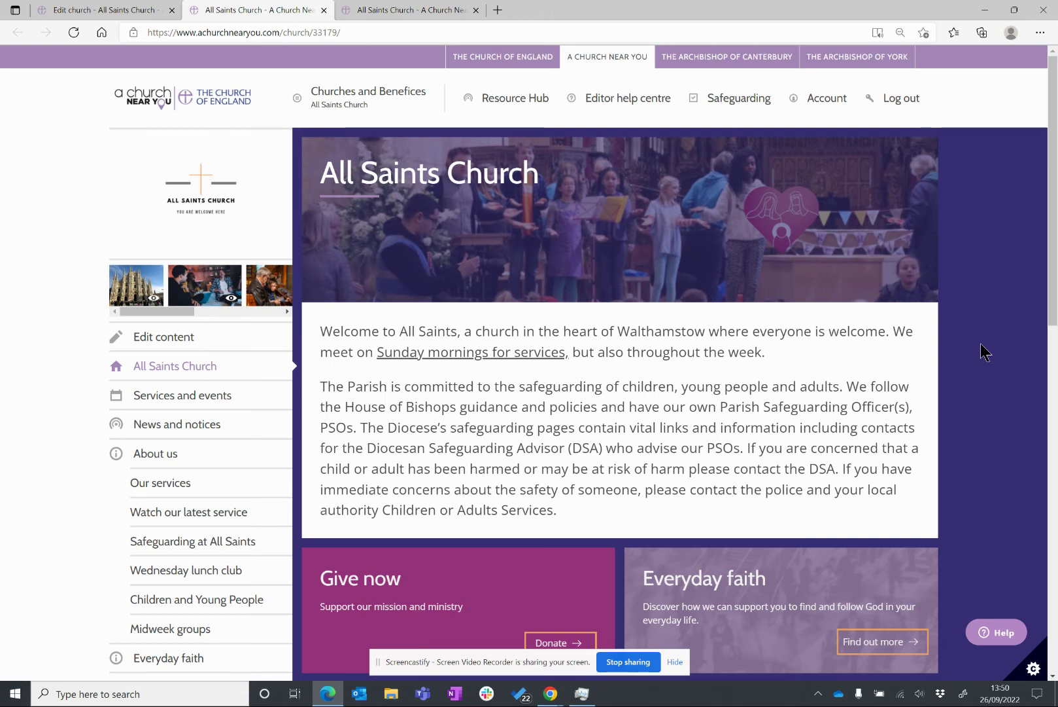
- In the homepage editor, change the text after 'All Saints' in the welcome to '. A' and save
{"action": "left_click", "coordinate": [111, 9]}
{"action": "scroll", "coordinate": [547, 381], "scroll_direction": "down", "scroll_amount": 10}
{"action": "scroll", "coordinate": [551, 419], "scroll_direction": "down", "scroll_amount": 5}
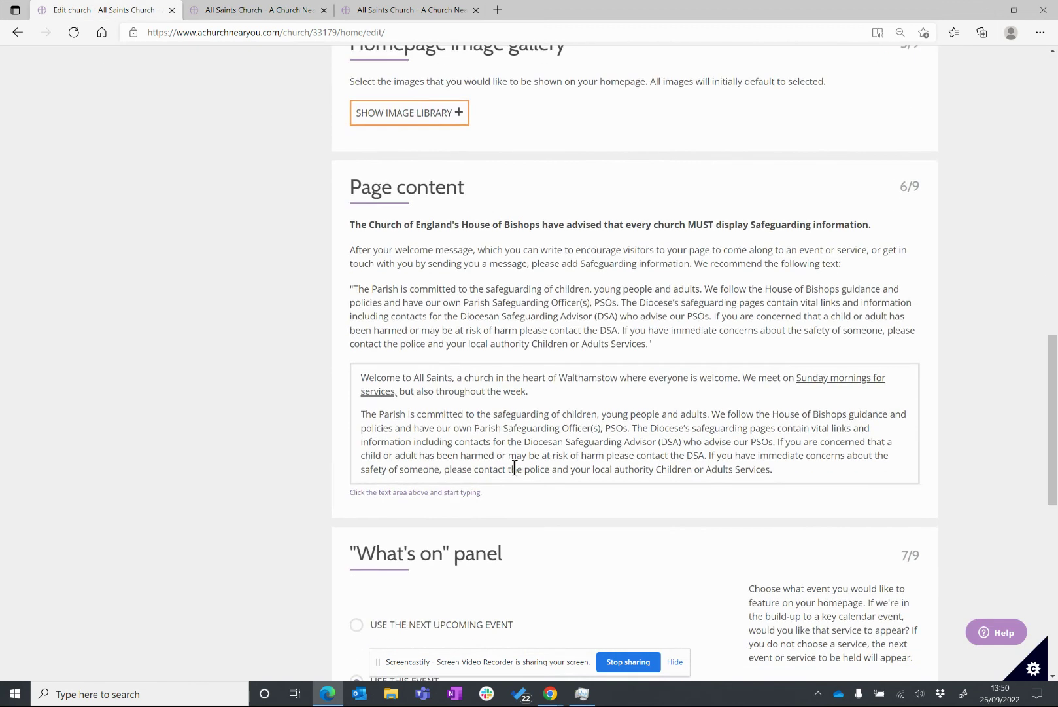
{"action": "left_click", "coordinate": [458, 371]}
{"action": "key", "text": "BackSpace"}
{"action": "key", "text": "BackSpace"}
{"action": "key", "text": "BackSpace"}
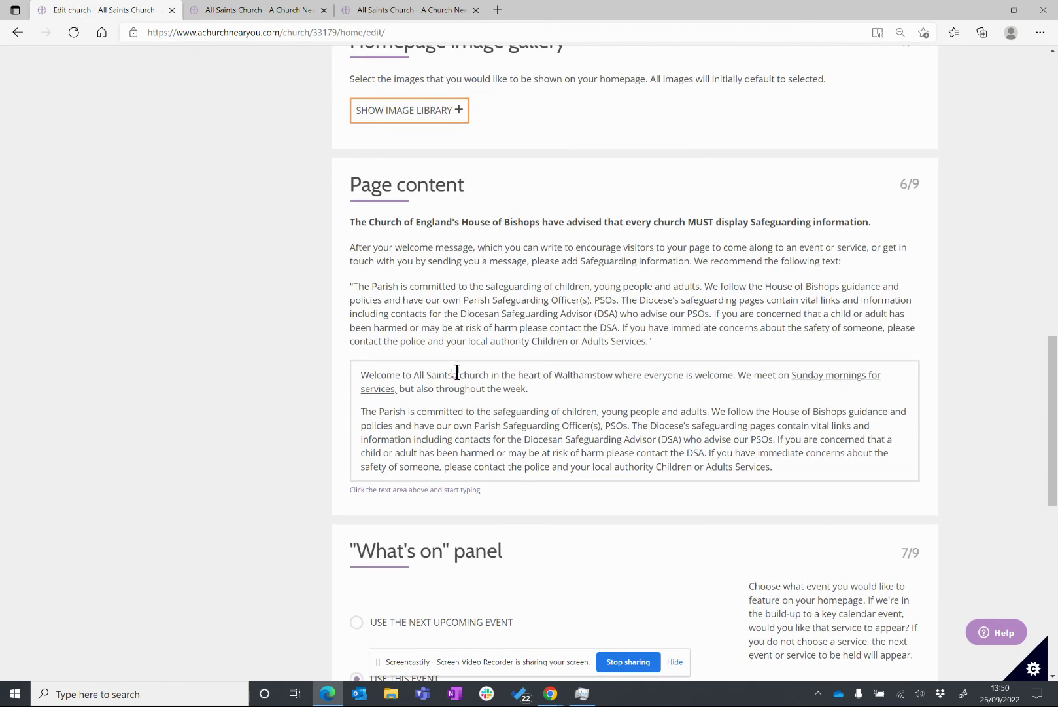
{"action": "type", "text": ". A"}
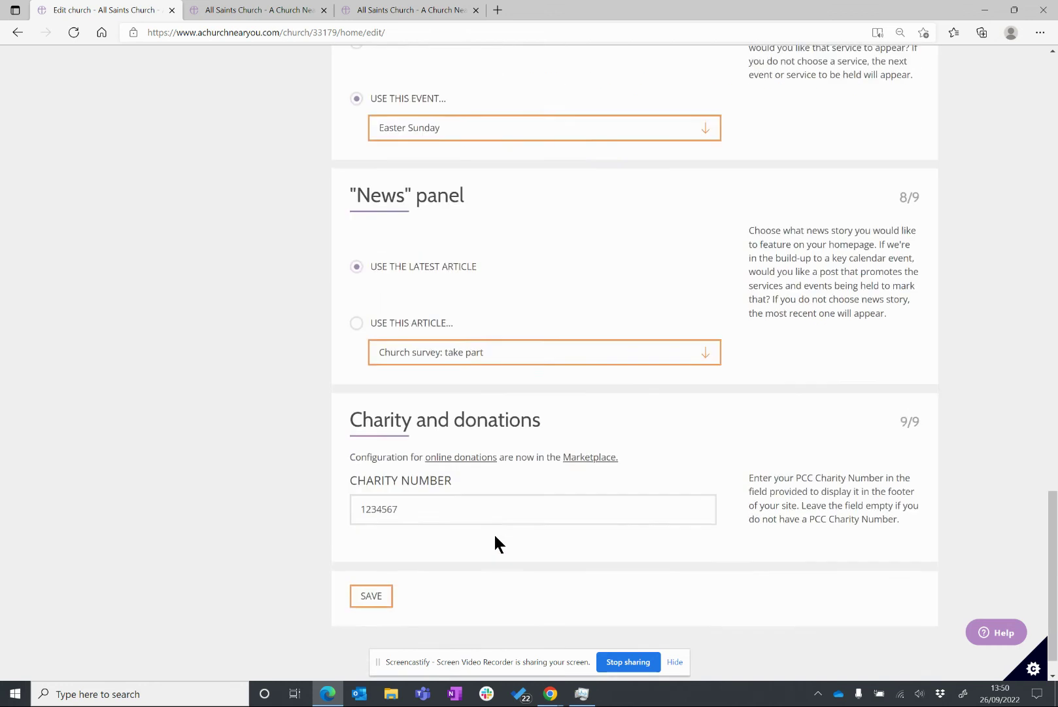
{"action": "scroll", "coordinate": [495, 545], "scroll_direction": "down", "scroll_amount": 1}
{"action": "left_click", "coordinate": [383, 560]}
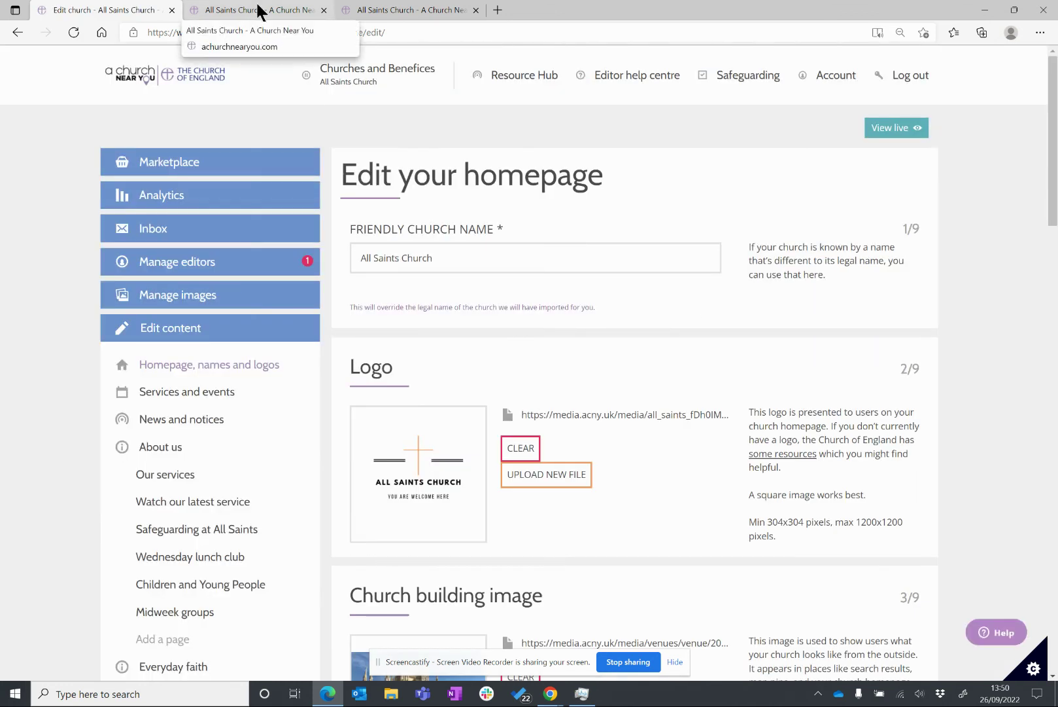
- Reload the public All Saints page to show the edited welcome, then return to Edit content
{"action": "left_click", "coordinate": [259, 9]}
{"action": "left_click", "coordinate": [367, 32]}
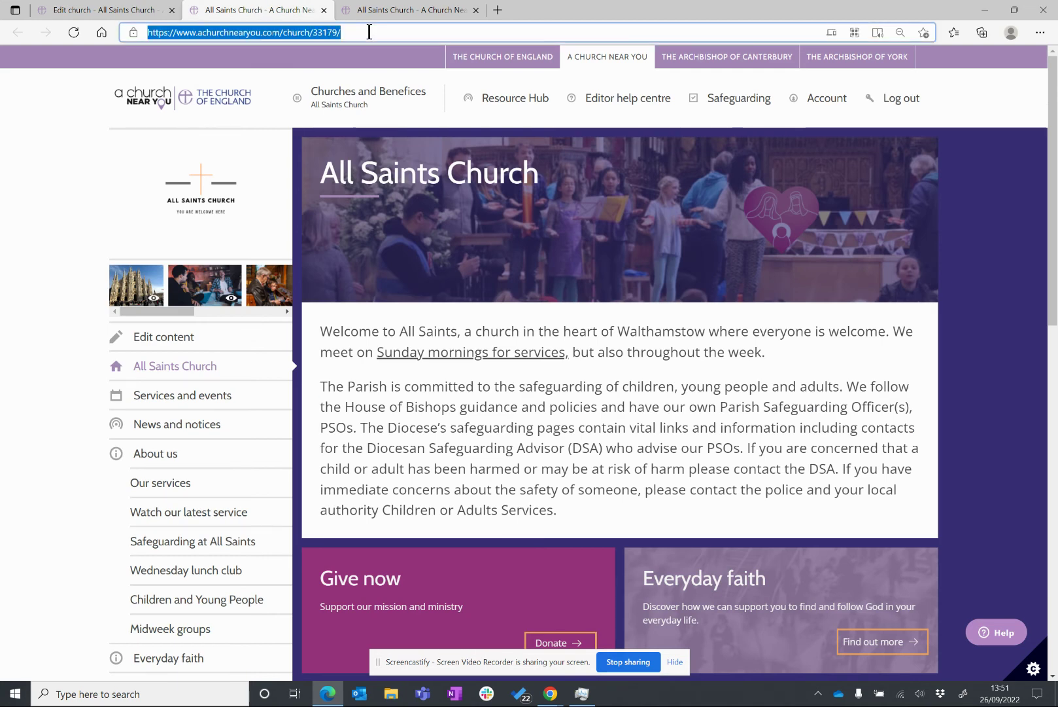
{"action": "key", "text": "Return"}
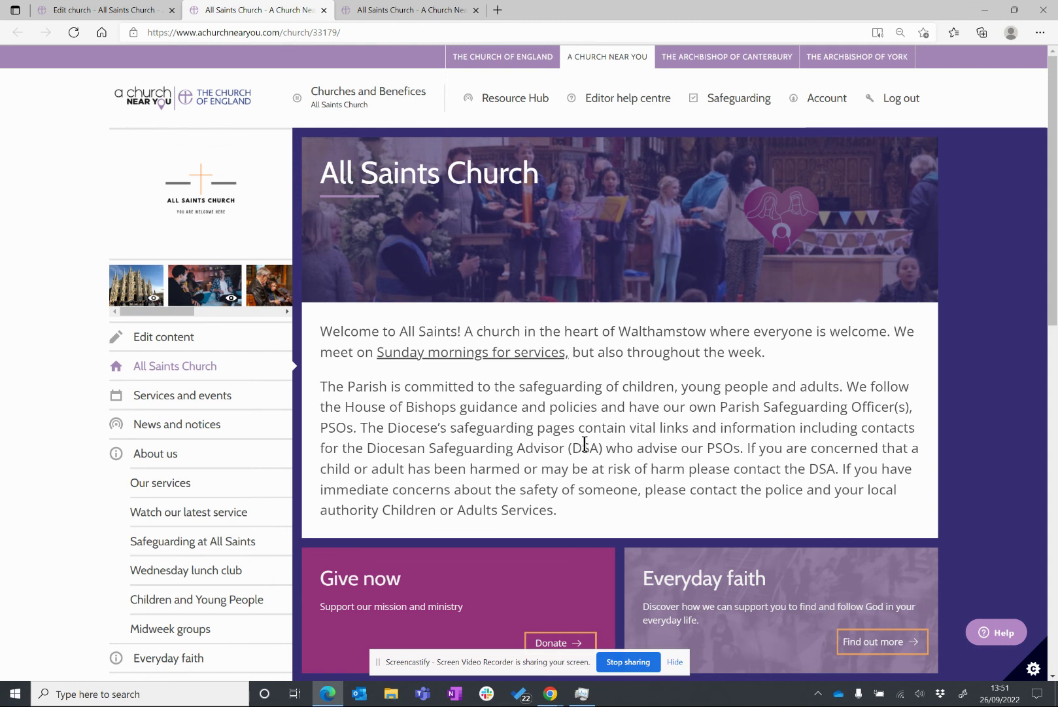
{"action": "left_click", "coordinate": [118, 339]}
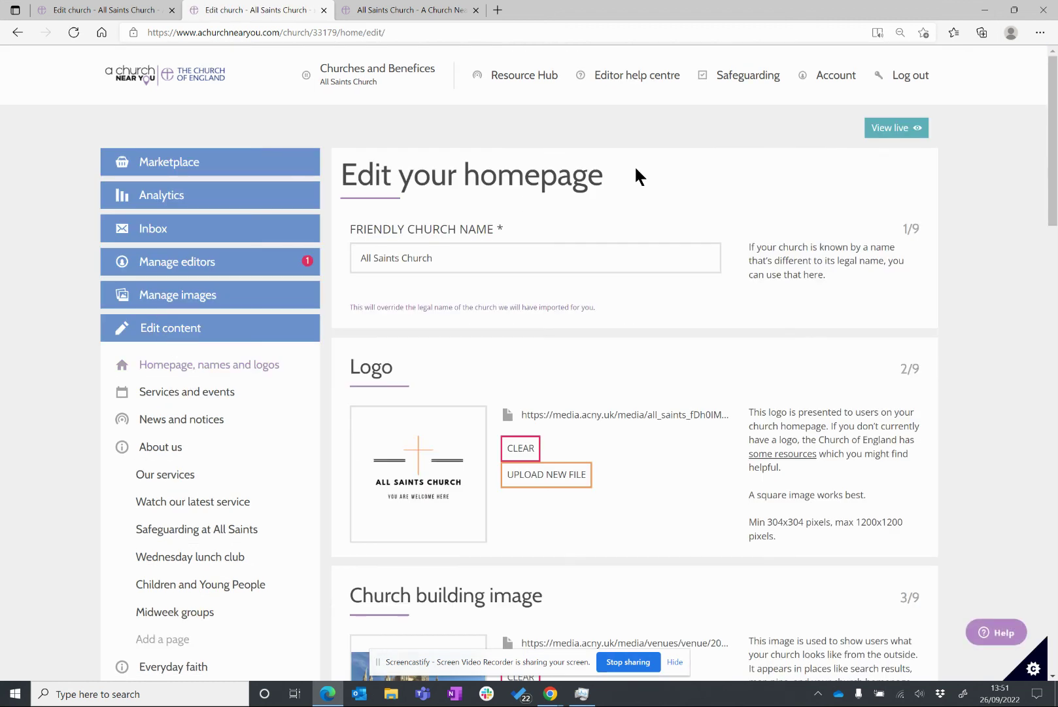
- Open the All Saints live page in a new tab and log out to view it as a visitor
{"action": "left_click", "coordinate": [887, 129]}
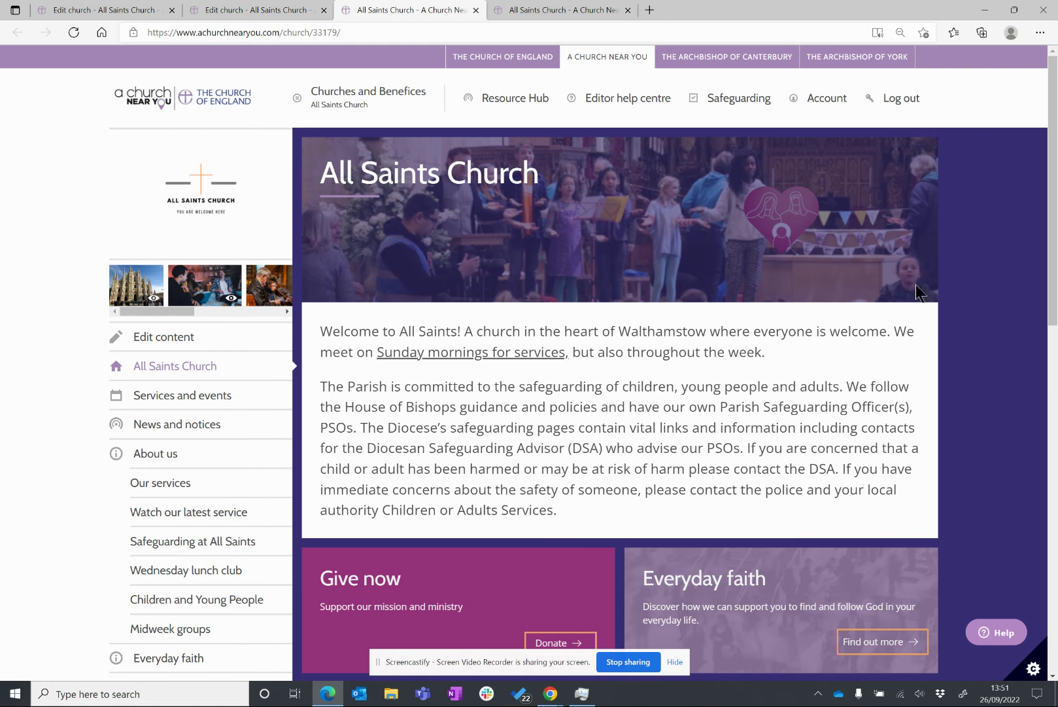
{"action": "left_click", "coordinate": [908, 105]}
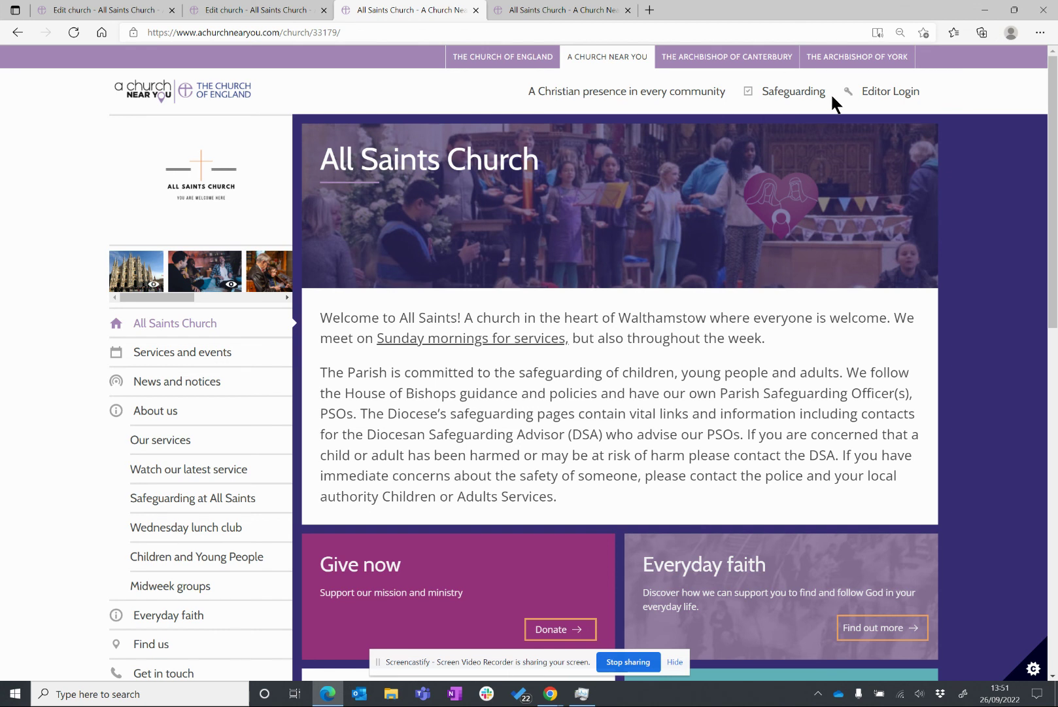
{"action": "left_click", "coordinate": [887, 92]}
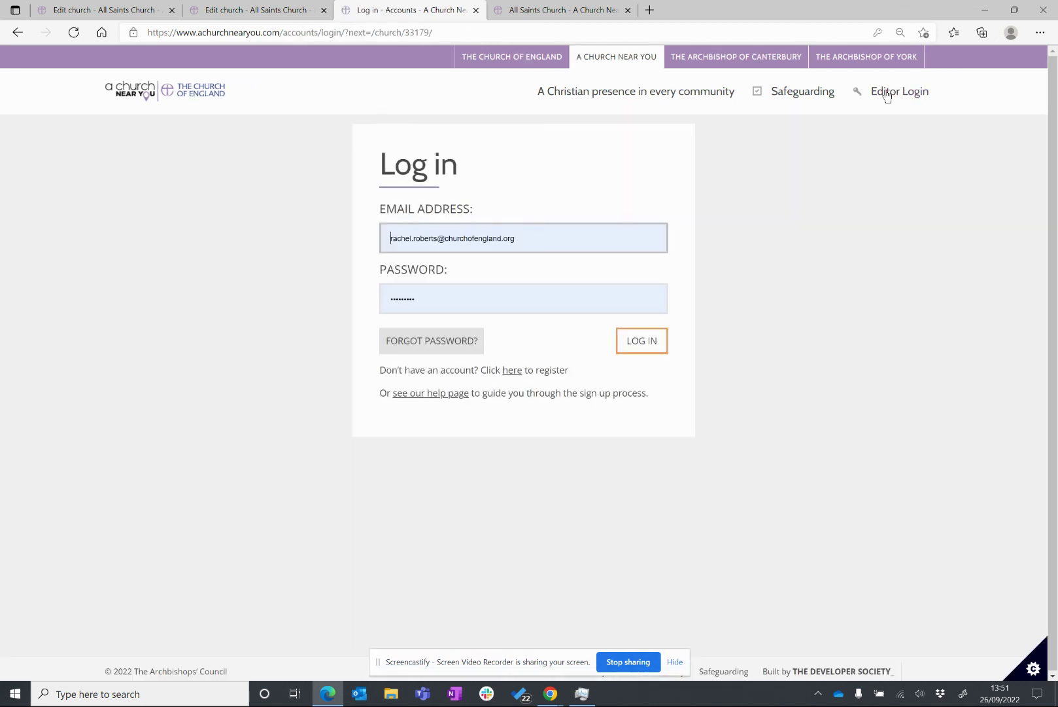
{"action": "left_click", "coordinate": [640, 340]}
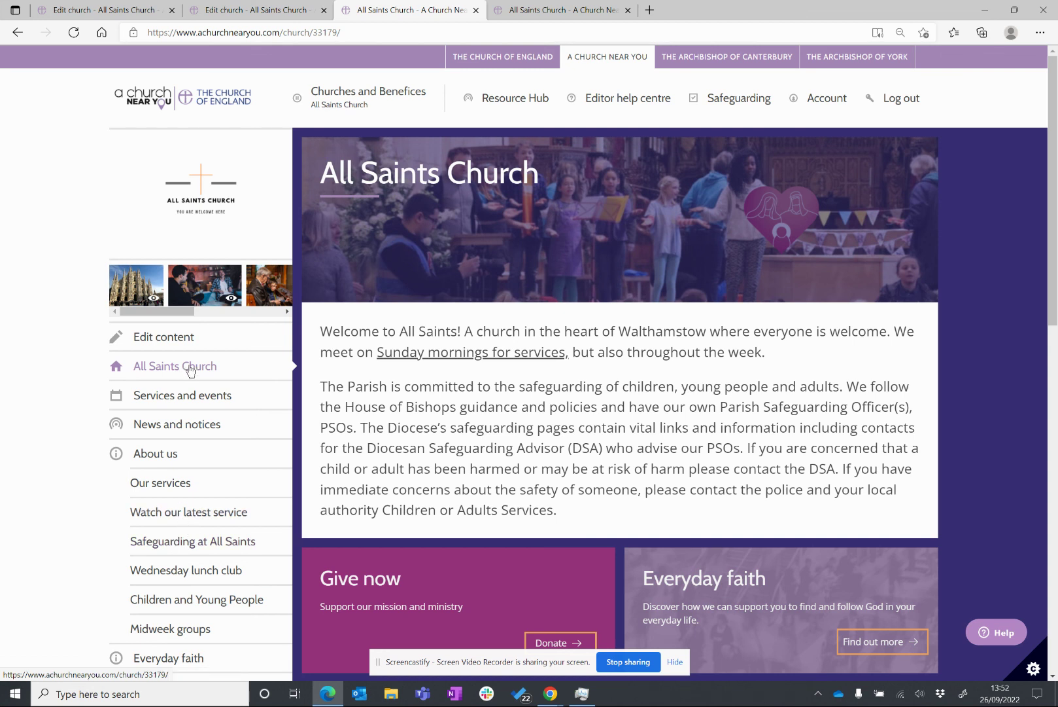
{"action": "left_click", "coordinate": [894, 98]}
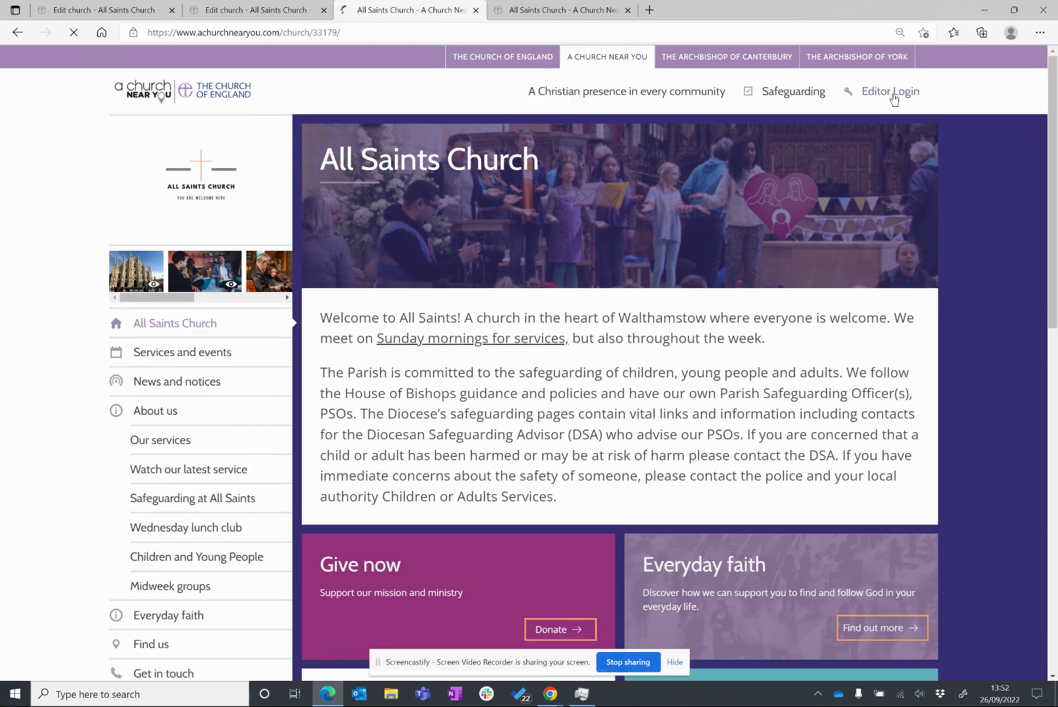
{"action": "scroll", "coordinate": [294, 429], "scroll_direction": "down", "scroll_amount": 3}
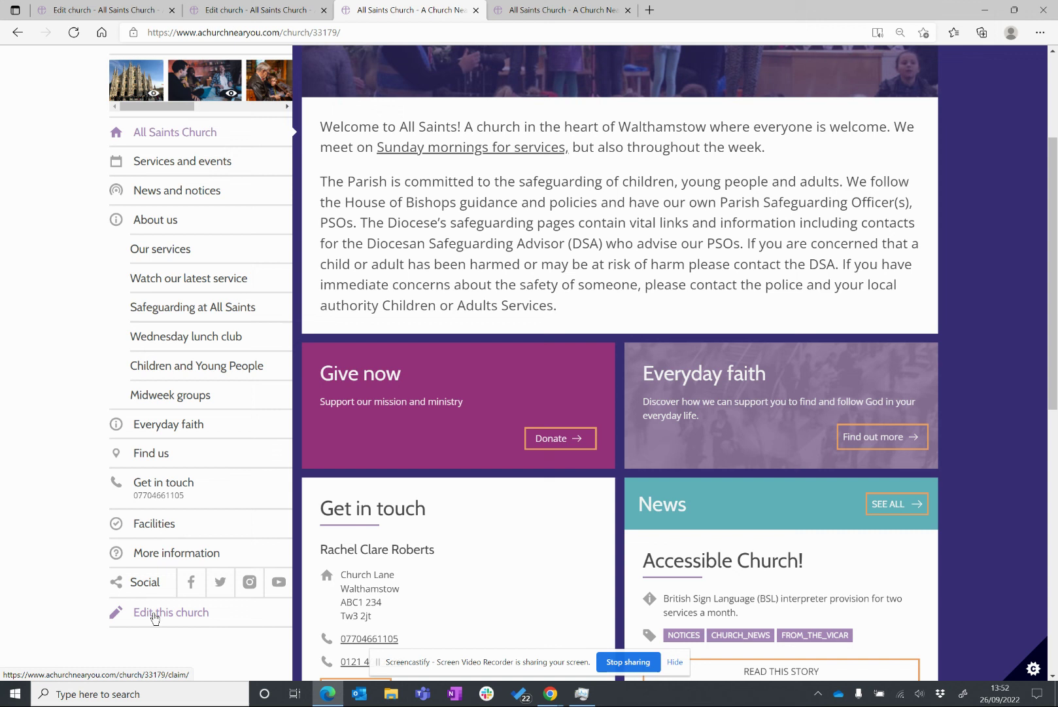
- Look at the Edit this church request page, then go back to the All Saints Church homepage
{"action": "left_click", "coordinate": [155, 616]}
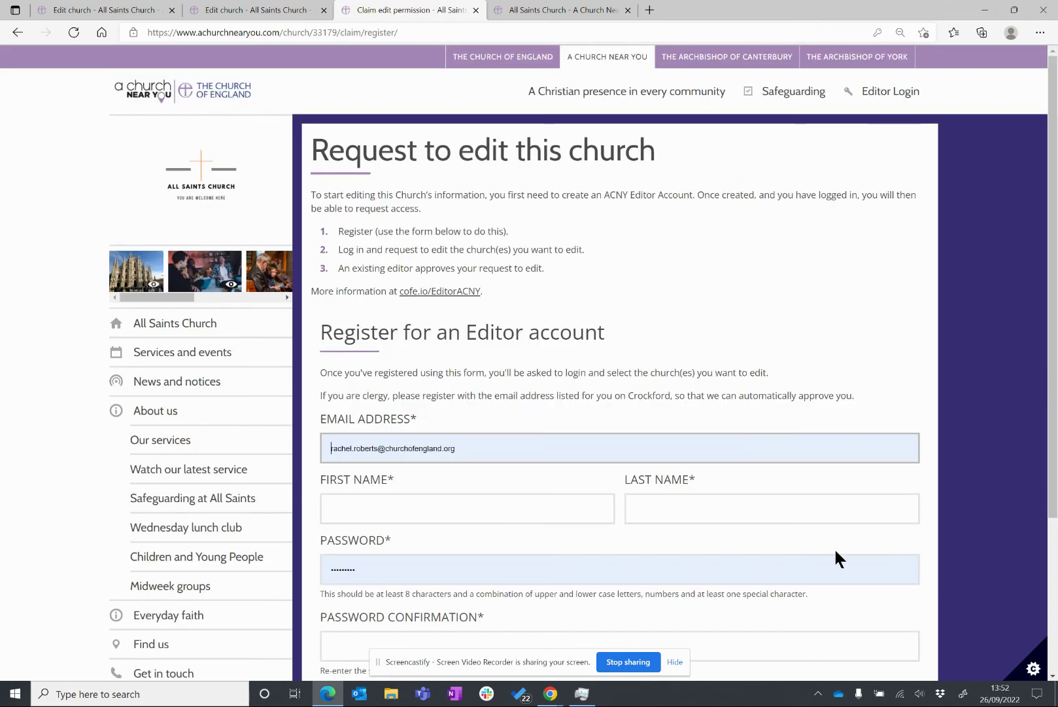
{"action": "scroll", "coordinate": [836, 552], "scroll_direction": "down", "scroll_amount": 1}
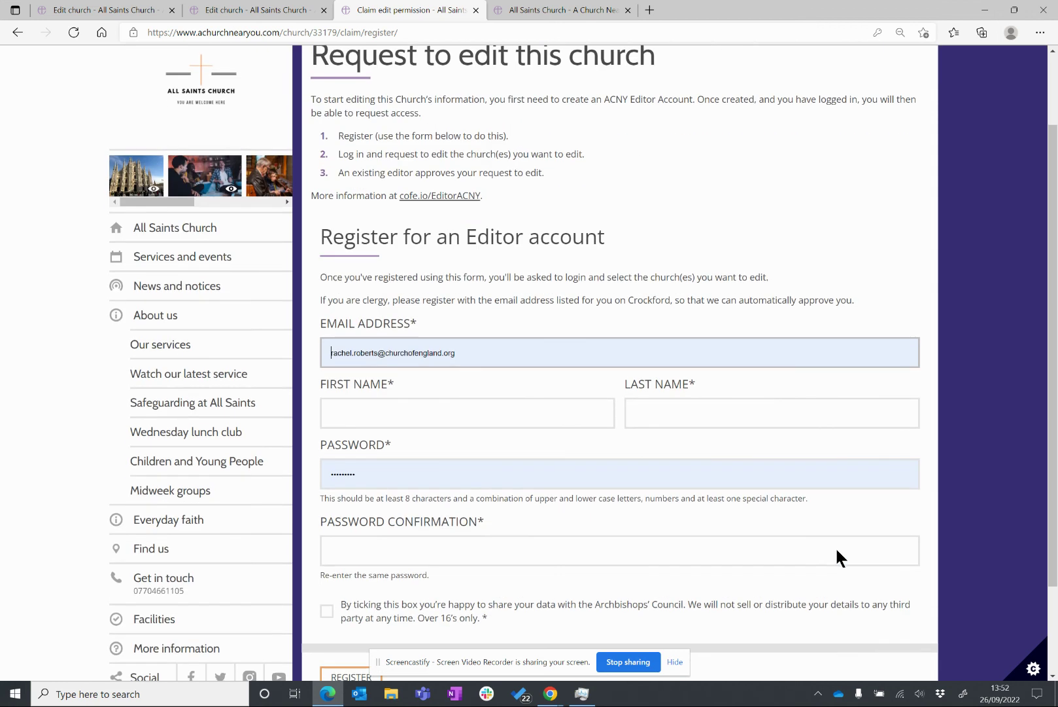
{"action": "scroll", "coordinate": [837, 549], "scroll_direction": "up", "scroll_amount": 1}
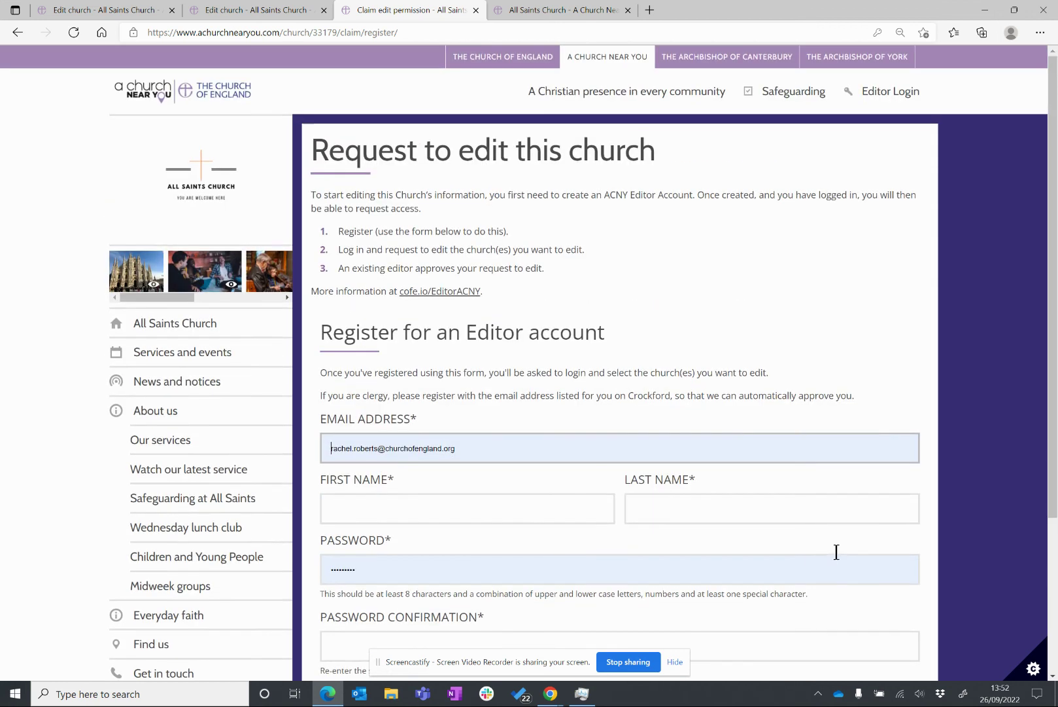
{"action": "left_click", "coordinate": [167, 323]}
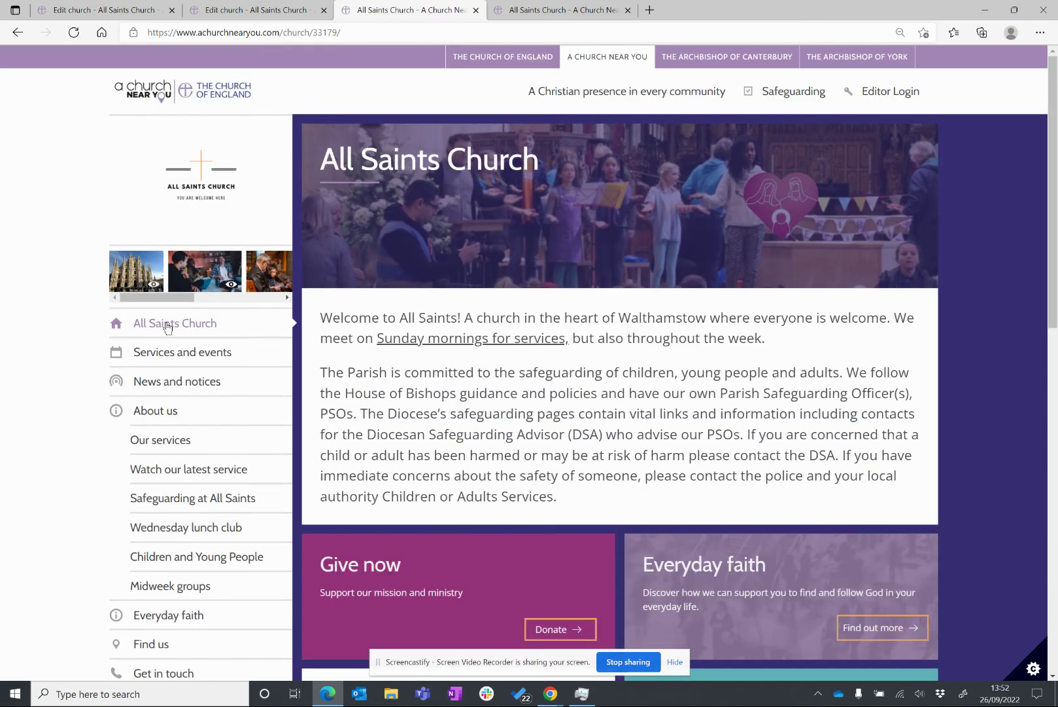
- Sign back in with the saved editor details and go to the main home page
{"action": "left_click", "coordinate": [907, 96]}
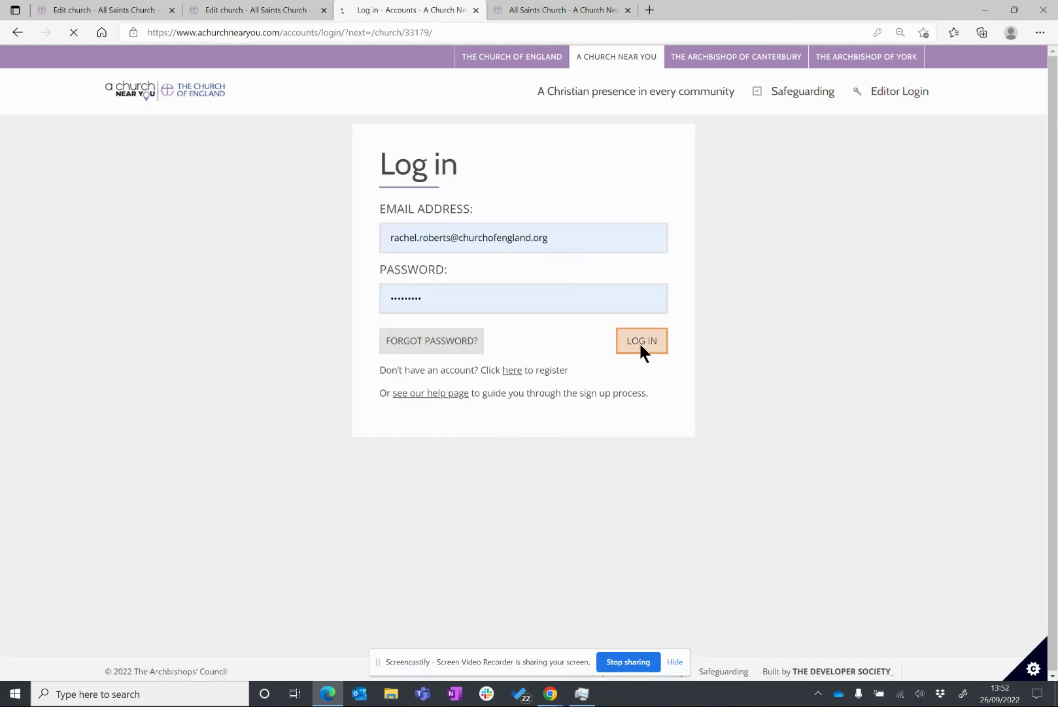
{"action": "left_click", "coordinate": [640, 345]}
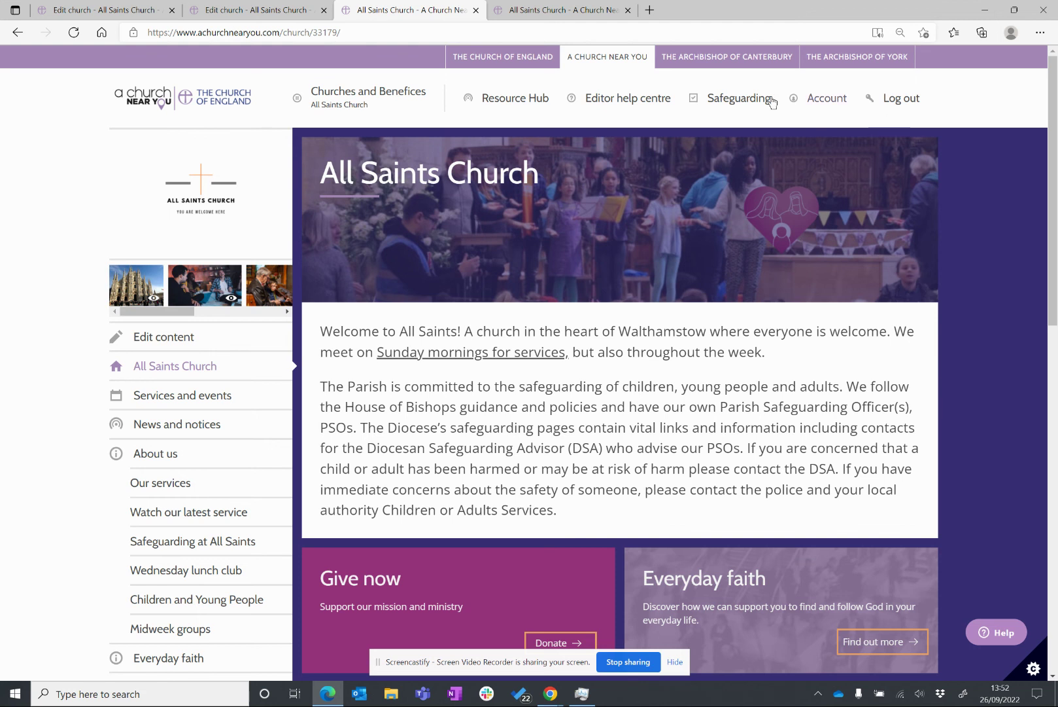
{"action": "left_click", "coordinate": [219, 97]}
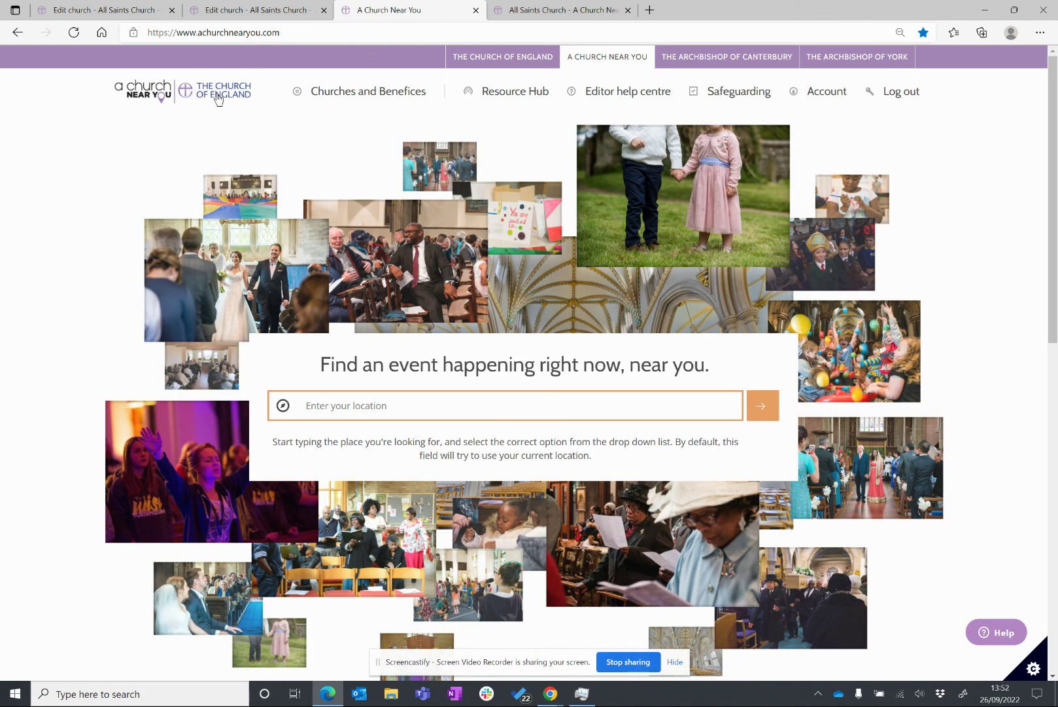
- Open All Saints Church's editor from Churches and Benefices, view it live, then return to editing content
{"action": "mouse_move", "coordinate": [395, 103]}
{"action": "left_click", "coordinate": [382, 92]}
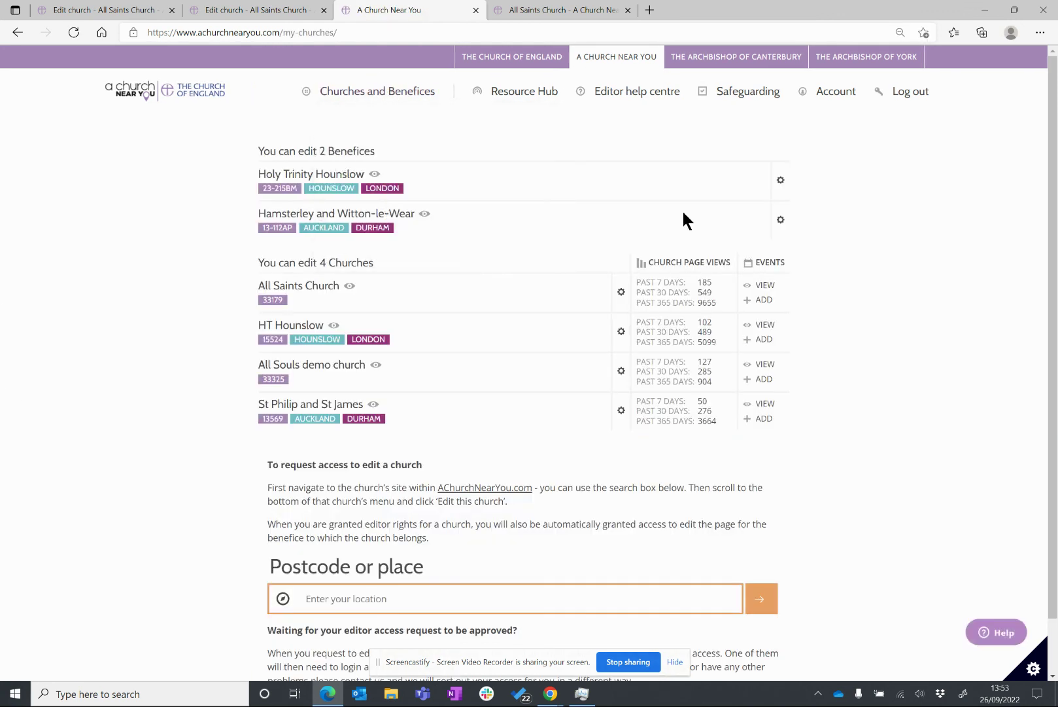
{"action": "left_click", "coordinate": [622, 296]}
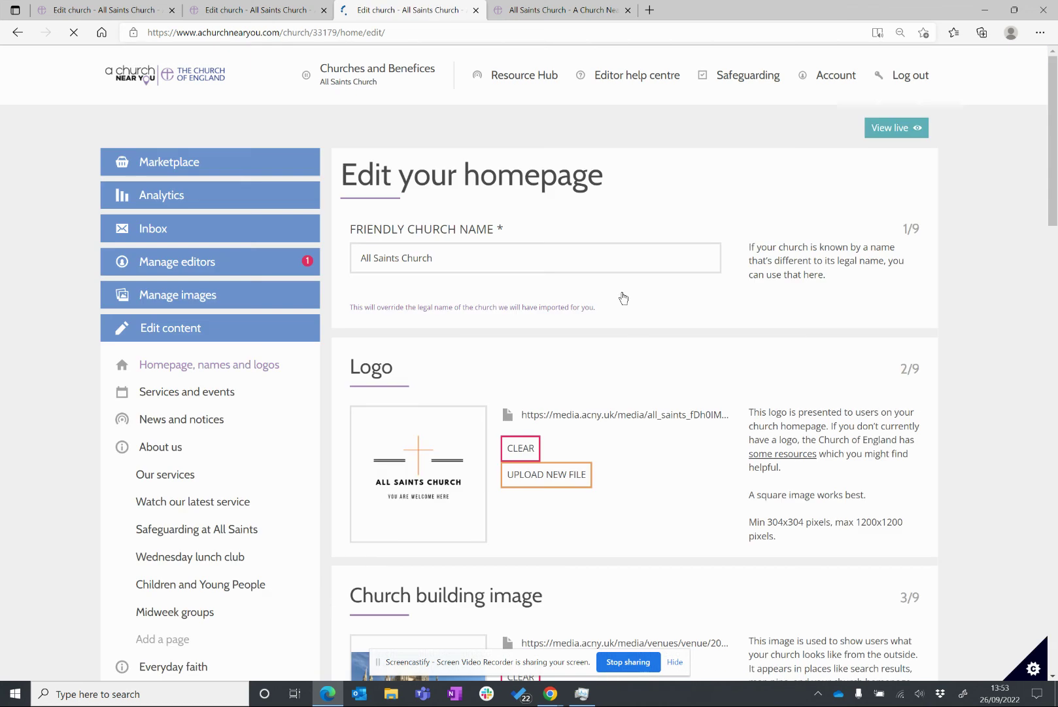
{"action": "left_click", "coordinate": [873, 128]}
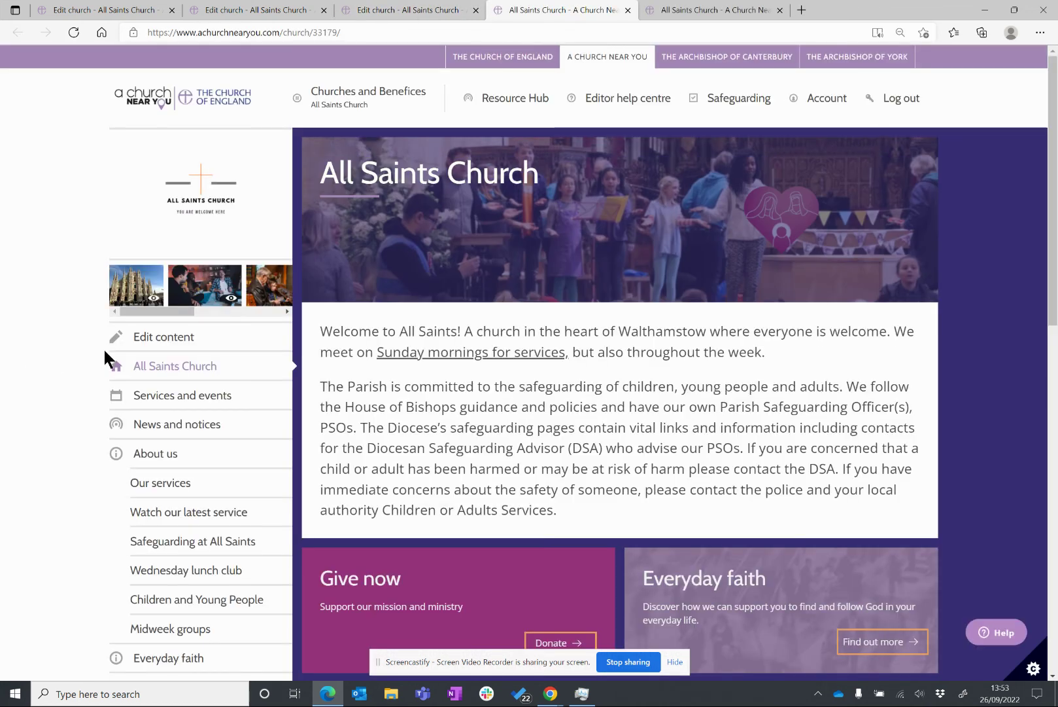
{"action": "left_click", "coordinate": [118, 338]}
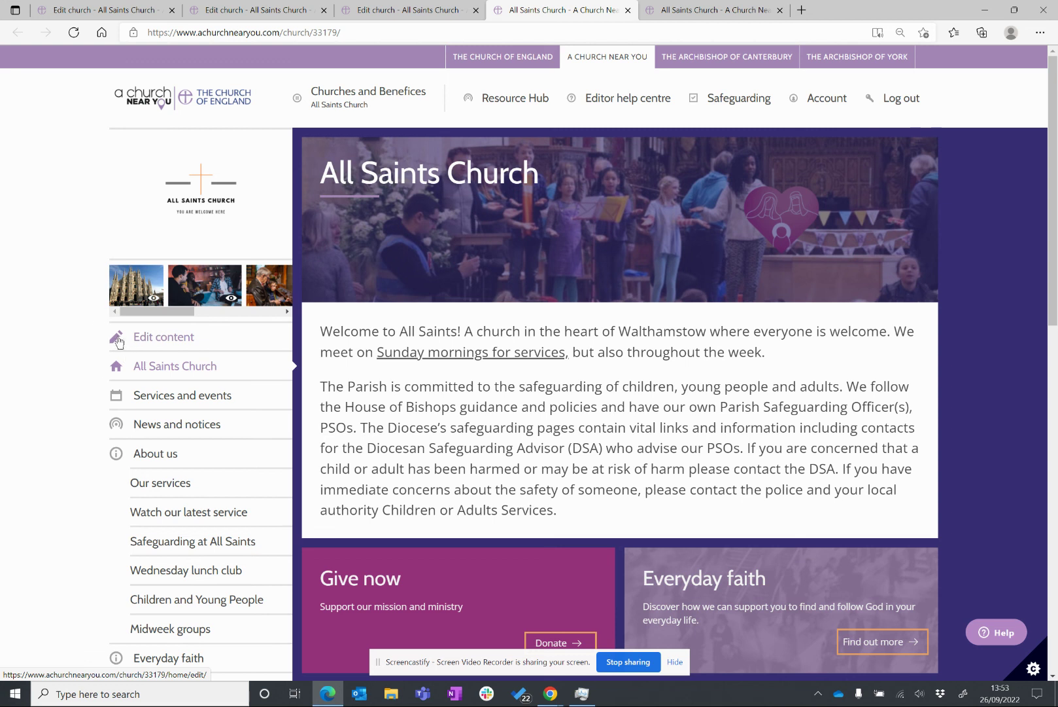